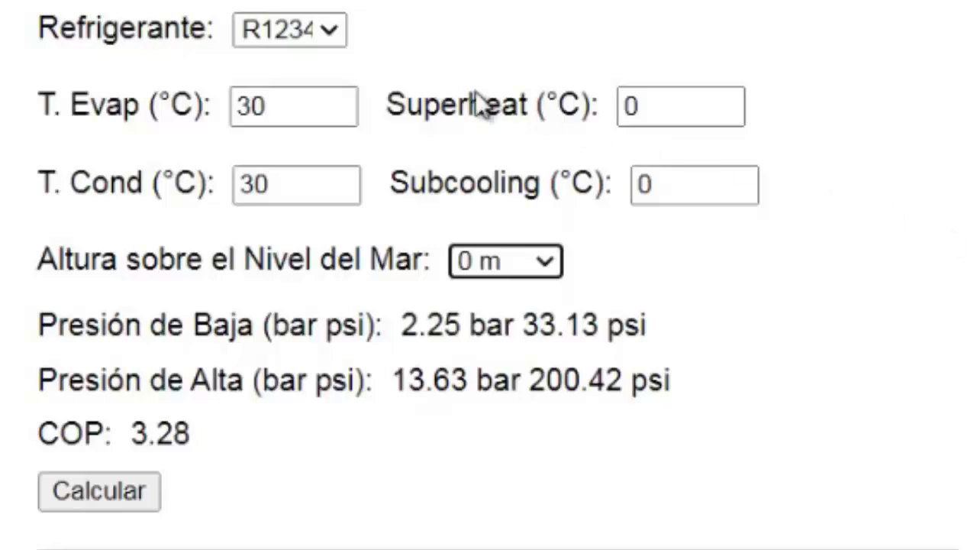
Replace the evaporating temperature with 4 °C.
{"action": "left_click", "coordinate": [333, 38]}
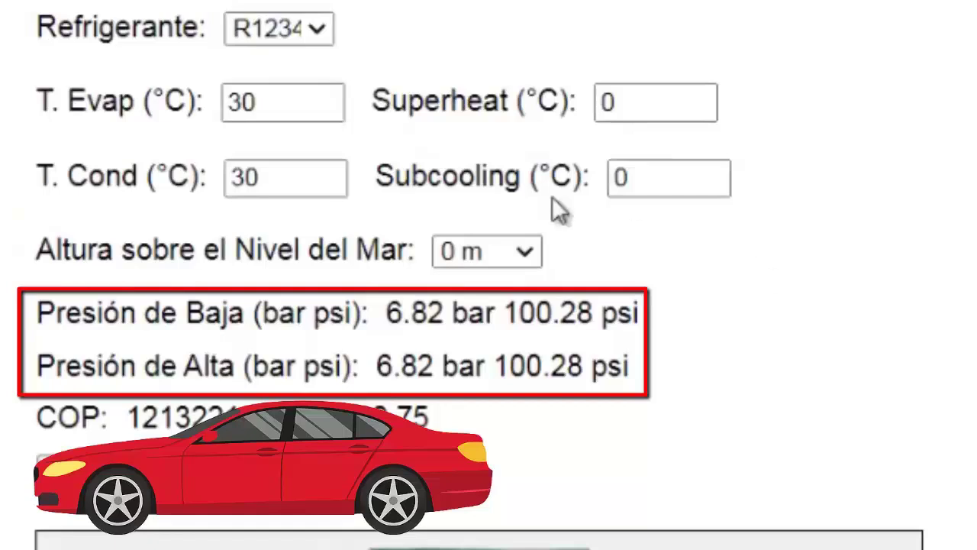
{"action": "left_click", "coordinate": [291, 118]}
{"action": "key", "text": "BackSpace"}
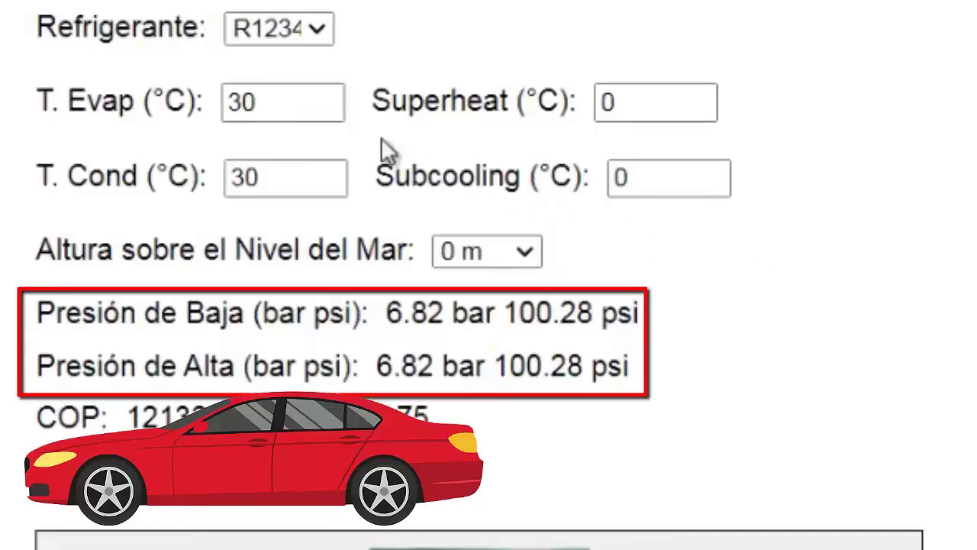
{"action": "left_click", "coordinate": [289, 118]}
{"action": "key", "text": "BackSpace"}
{"action": "key", "text": "BackSpace"}
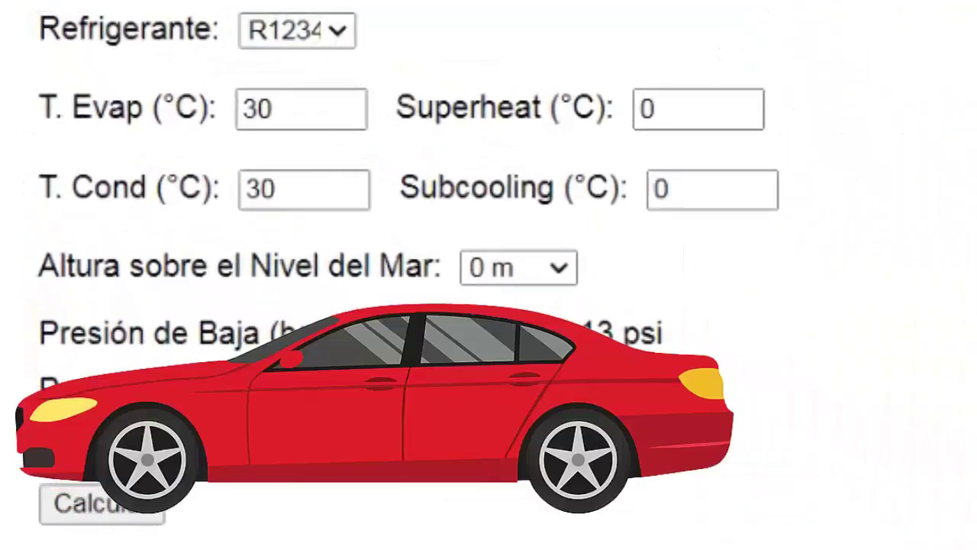
{"action": "left_click", "coordinate": [310, 122]}
{"action": "key", "text": "BackSpace"}
{"action": "key", "text": "BackSpace"}
{"action": "type", "text": "4"}
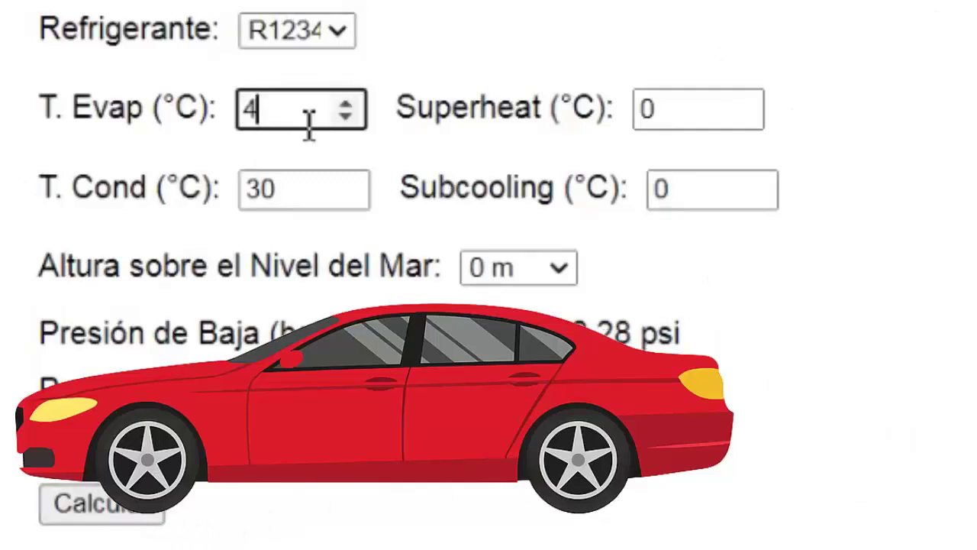
Set superheat and subcooling to 5 °C each.
{"action": "left_click", "coordinate": [680, 124]}
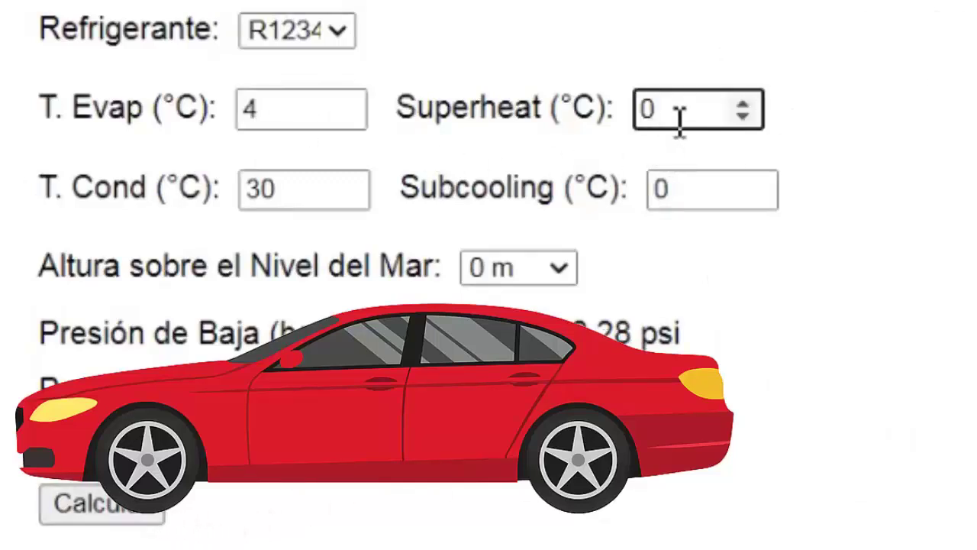
{"action": "key", "text": "BackSpace"}
{"action": "type", "text": "5"}
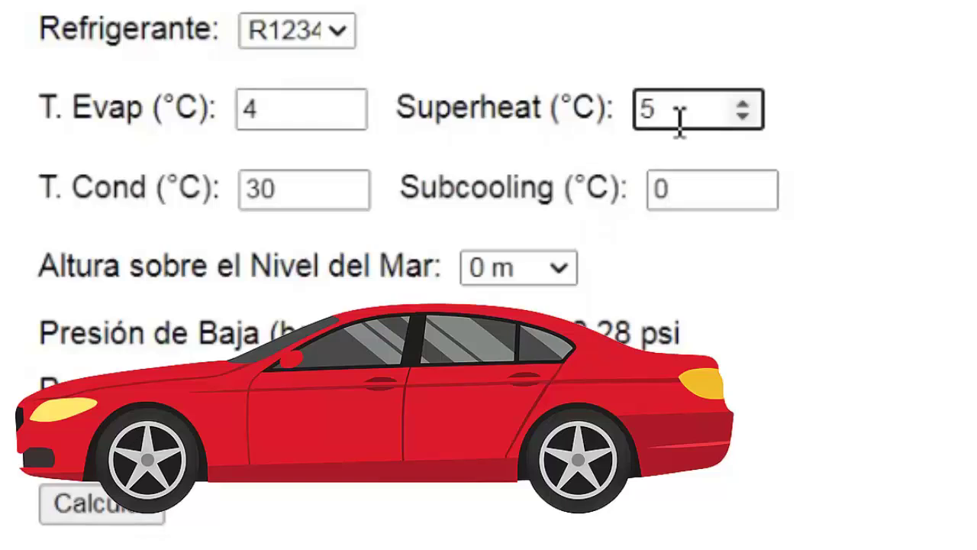
{"action": "left_click", "coordinate": [732, 196]}
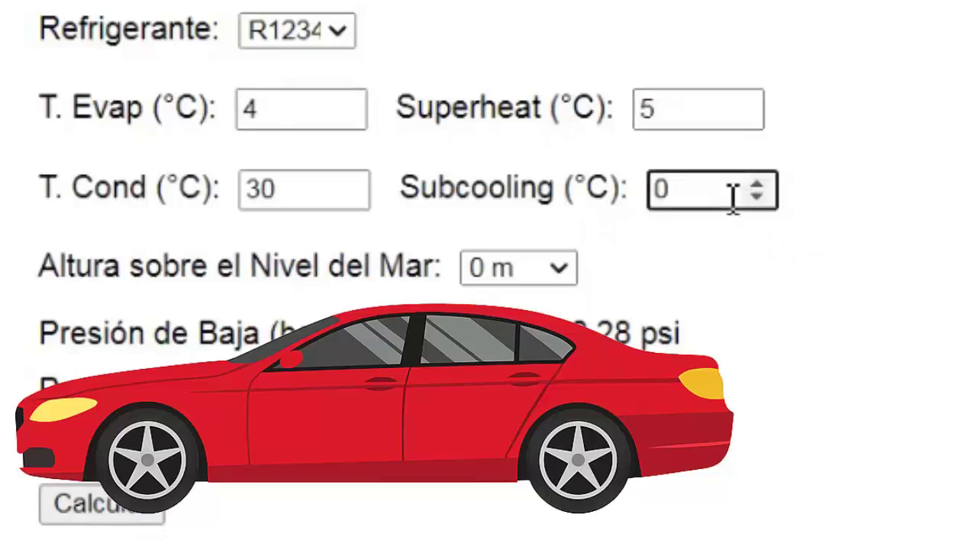
{"action": "key", "text": "BackSpace"}
{"action": "type", "text": "5"}
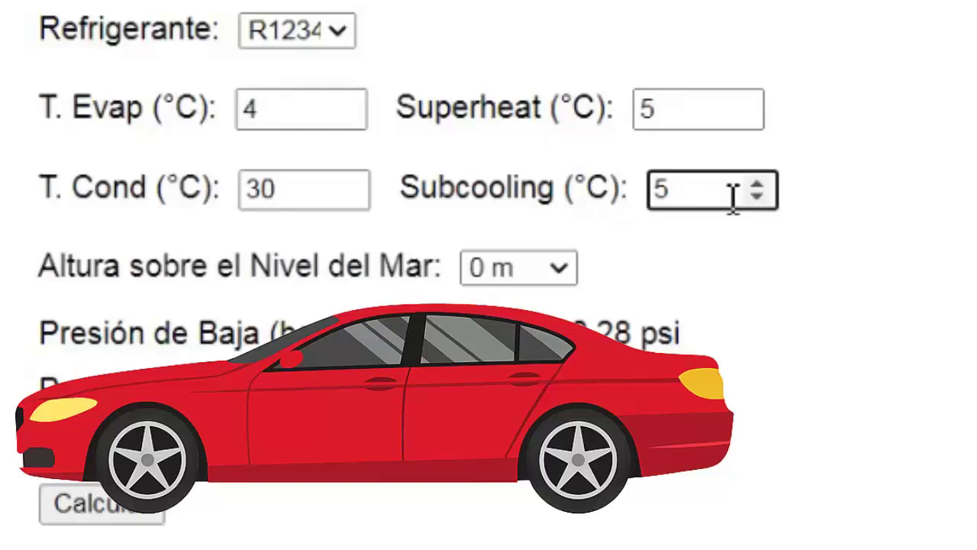
{"action": "left_click", "coordinate": [267, 265]}
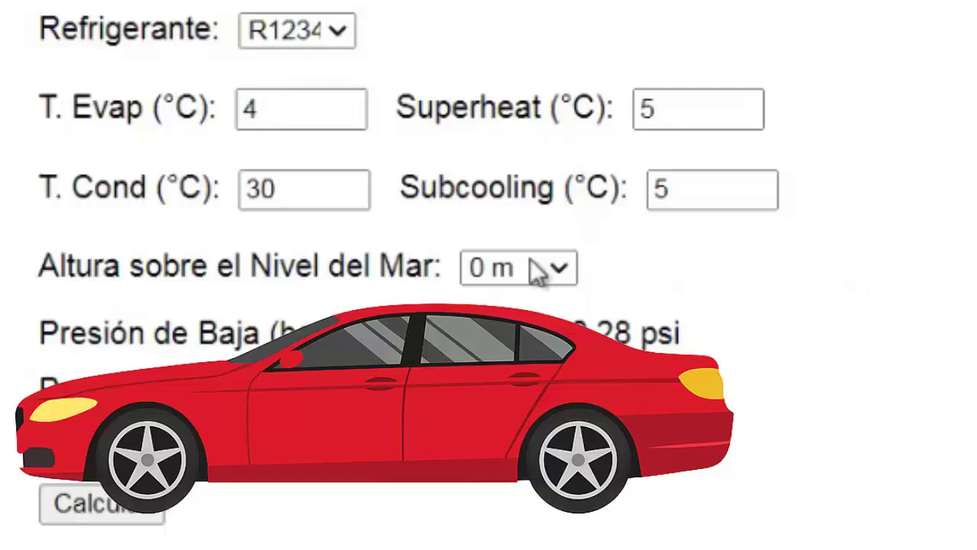
Change the condensing temperature from 30 °C to 50 °C.
{"action": "left_click", "coordinate": [292, 206]}
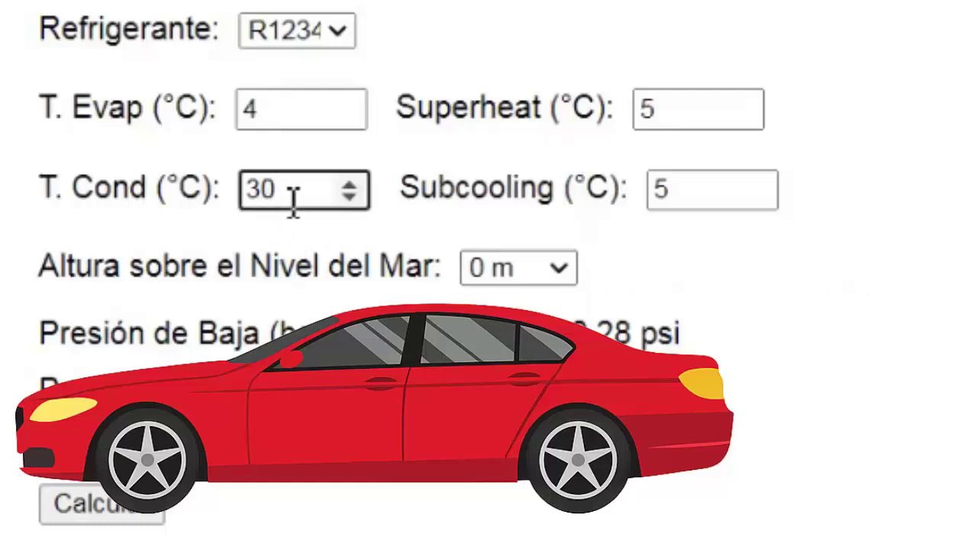
{"action": "key", "text": "BackSpace"}
{"action": "key", "text": "BackSpace"}
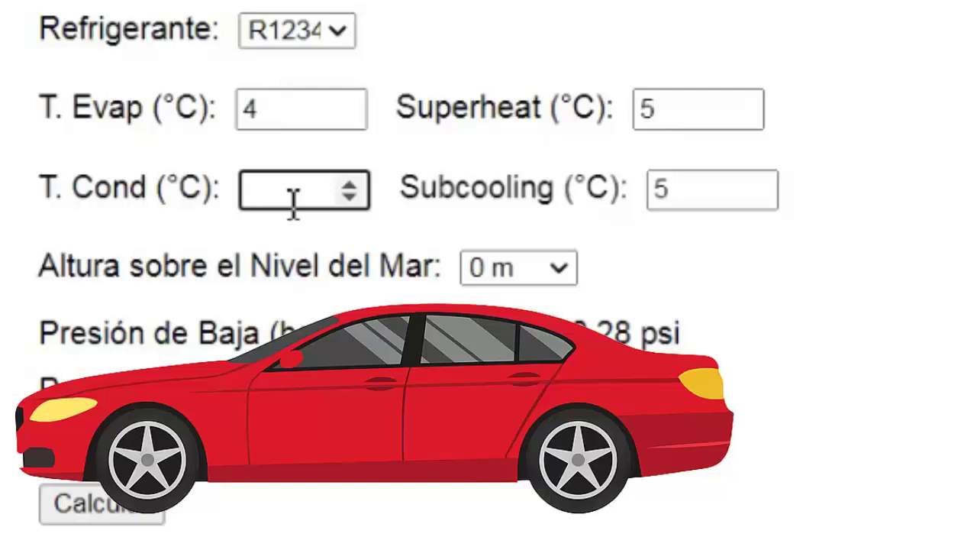
{"action": "type", "text": "50"}
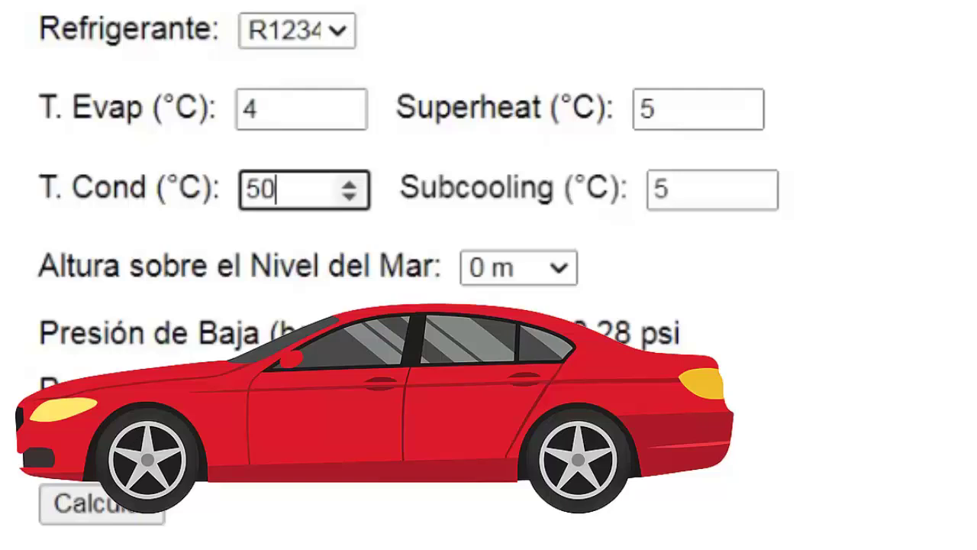
Calculate results for 4/50 °C and choose 1500 m altitude above sea level.
{"action": "left_click", "coordinate": [83, 510]}
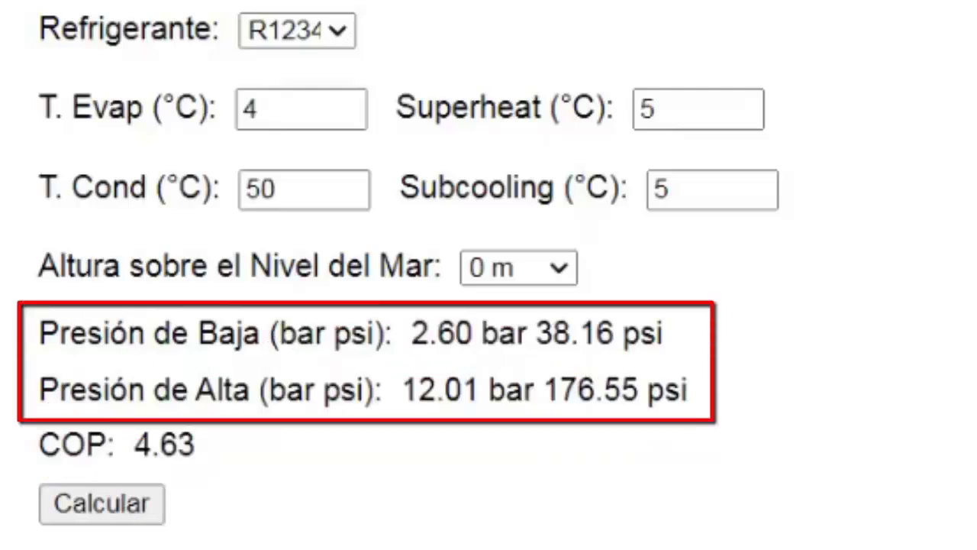
{"action": "left_click", "coordinate": [554, 275]}
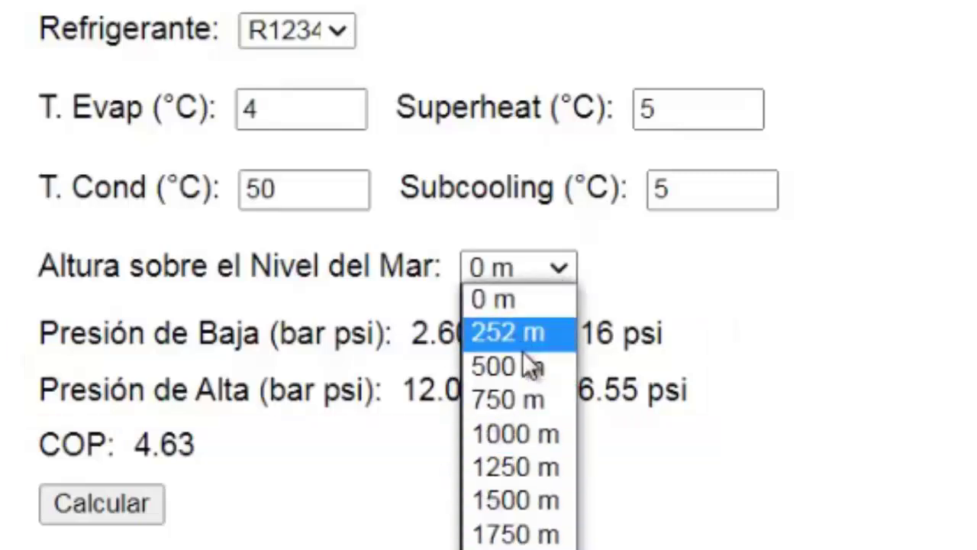
{"action": "left_click", "coordinate": [526, 500]}
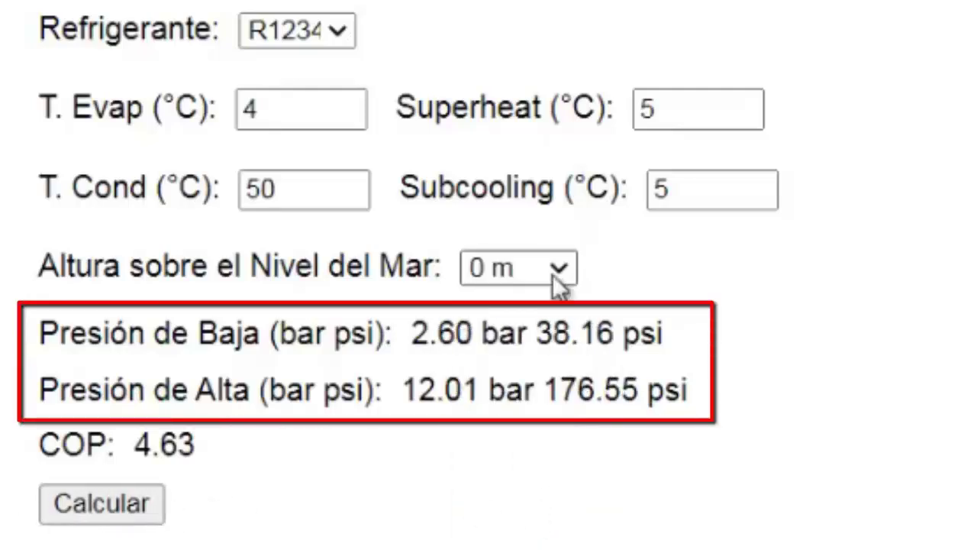
{"action": "left_click", "coordinate": [553, 269]}
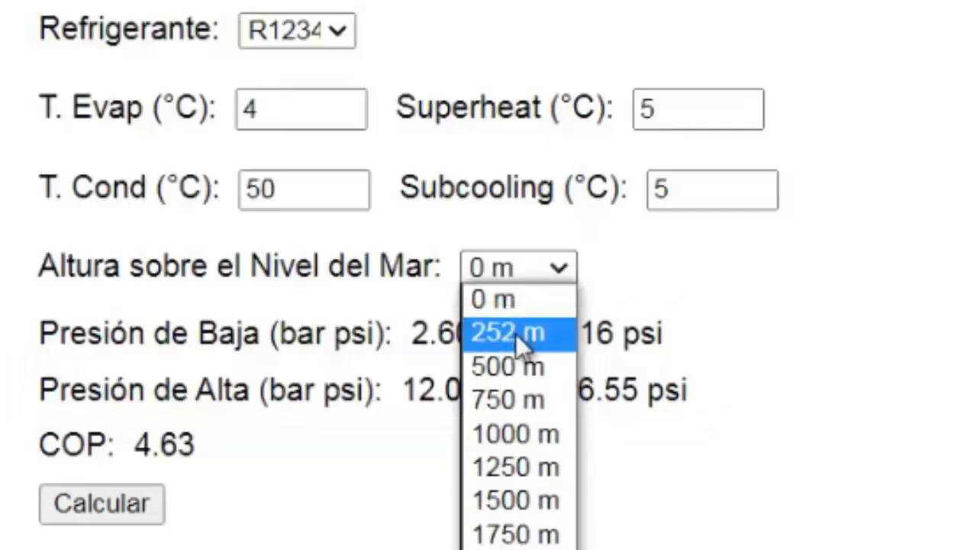
{"action": "left_click", "coordinate": [528, 501]}
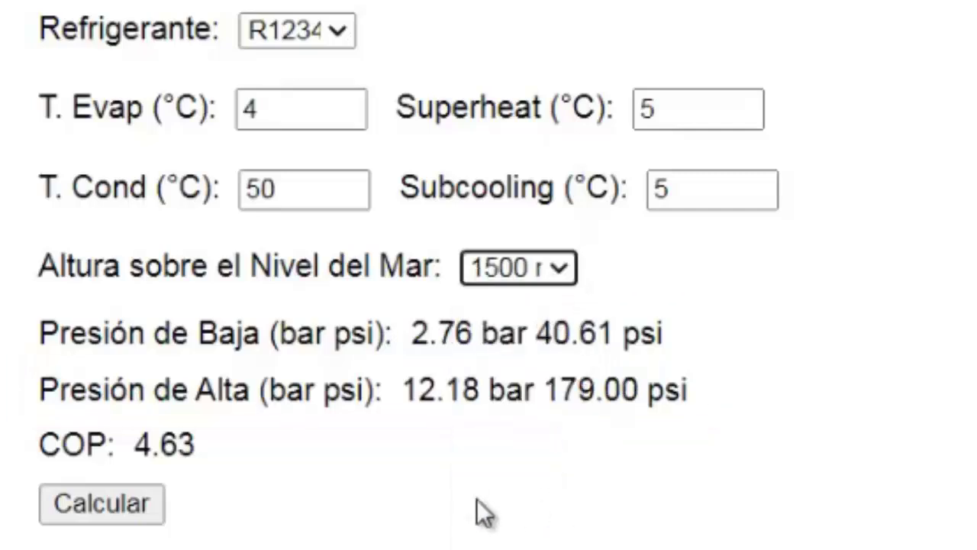
Switch altitude to 3000 m and recalculate, giving 2.90 bar low and 12.32 bar high.
{"action": "left_click", "coordinate": [87, 516]}
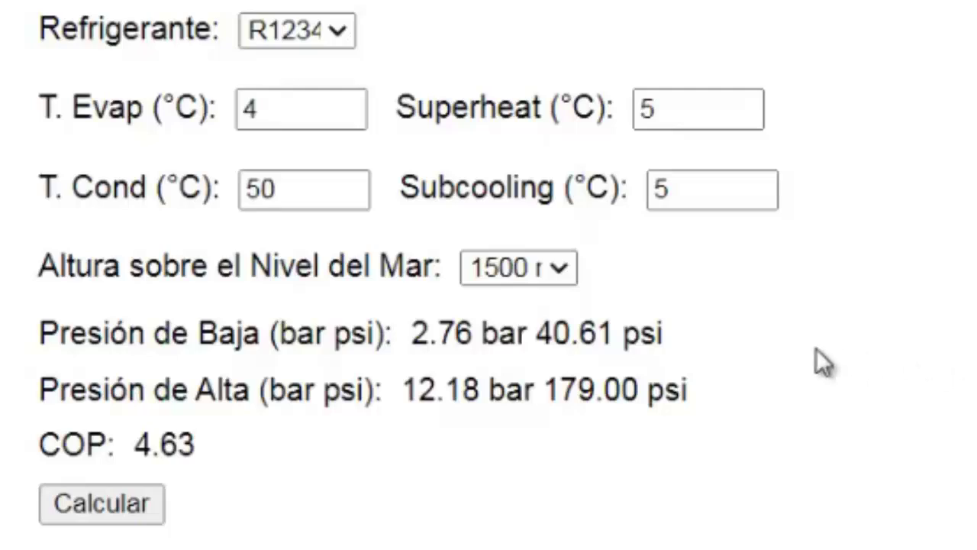
{"action": "left_click", "coordinate": [558, 272]}
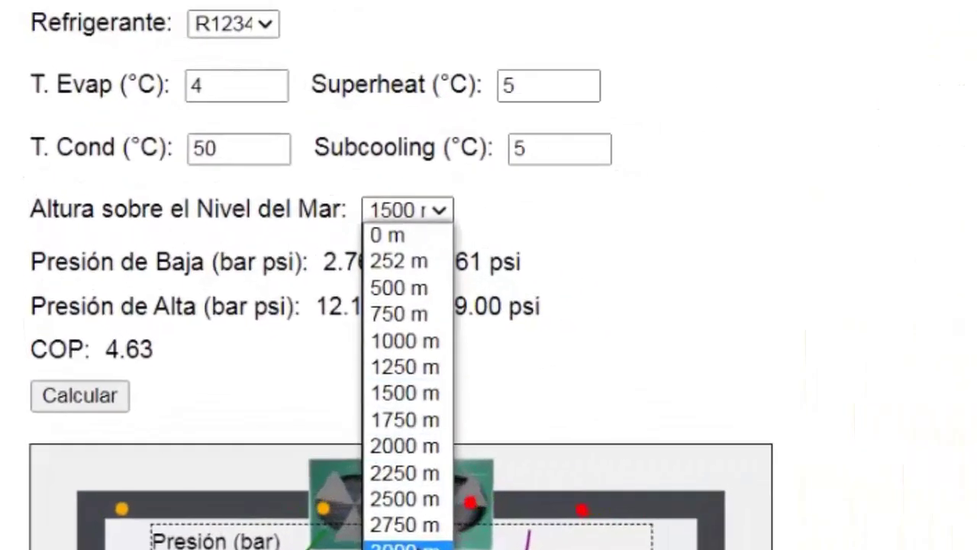
{"action": "left_click", "coordinate": [405, 546]}
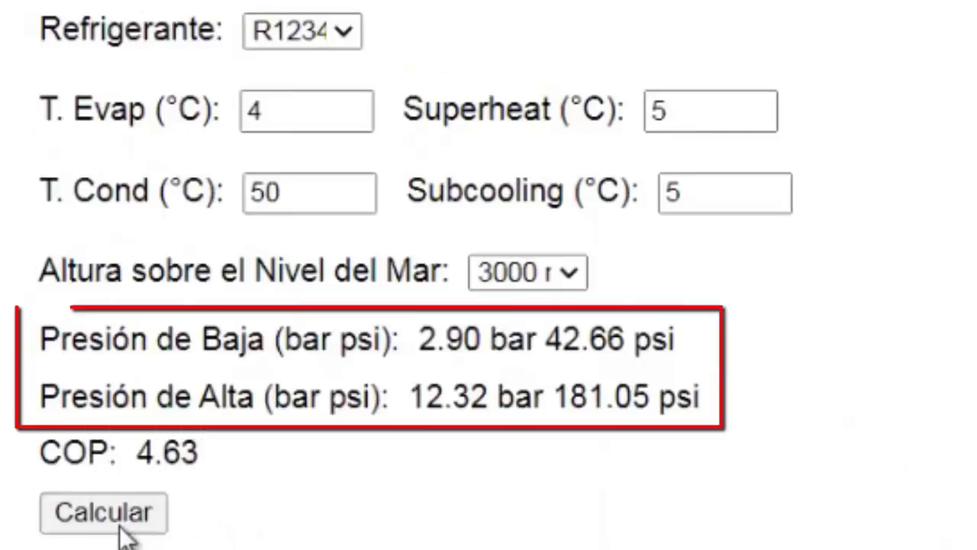
{"action": "left_click", "coordinate": [124, 533]}
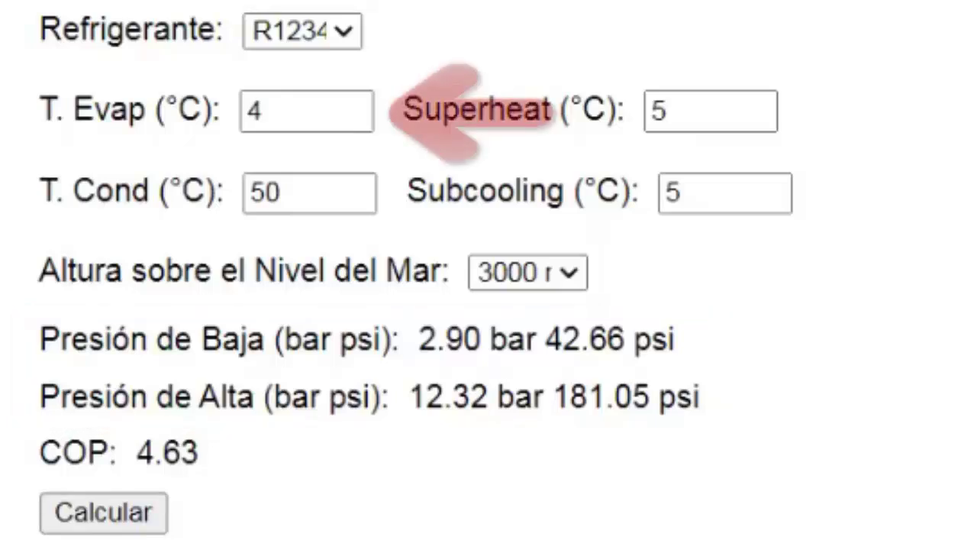
Change the evaporating temperature from 4 to 1 °C and recalculate the pressures and COP.
{"action": "left_click", "coordinate": [286, 121]}
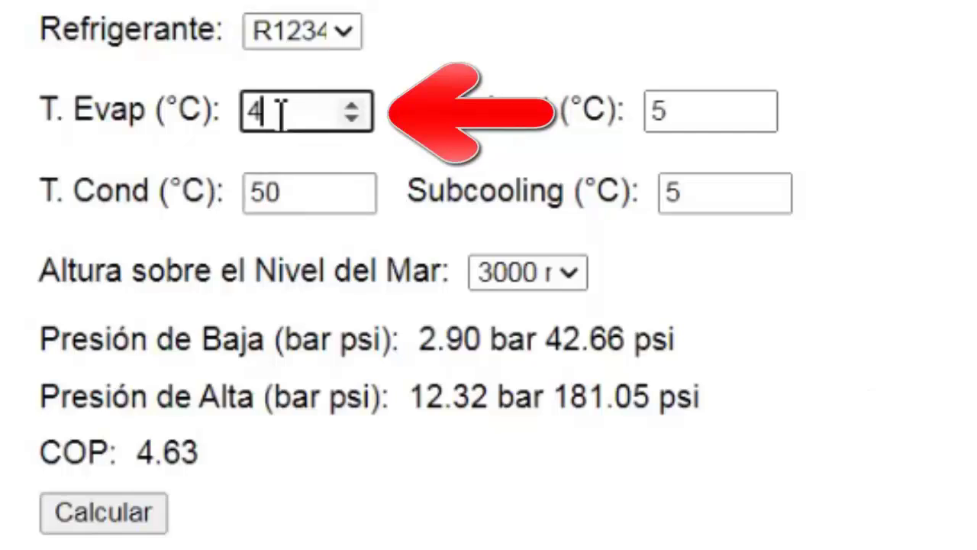
{"action": "key", "text": "BackSpace"}
{"action": "type", "text": "1"}
{"action": "left_click", "coordinate": [128, 512]}
{"action": "left_click", "coordinate": [128, 512]}
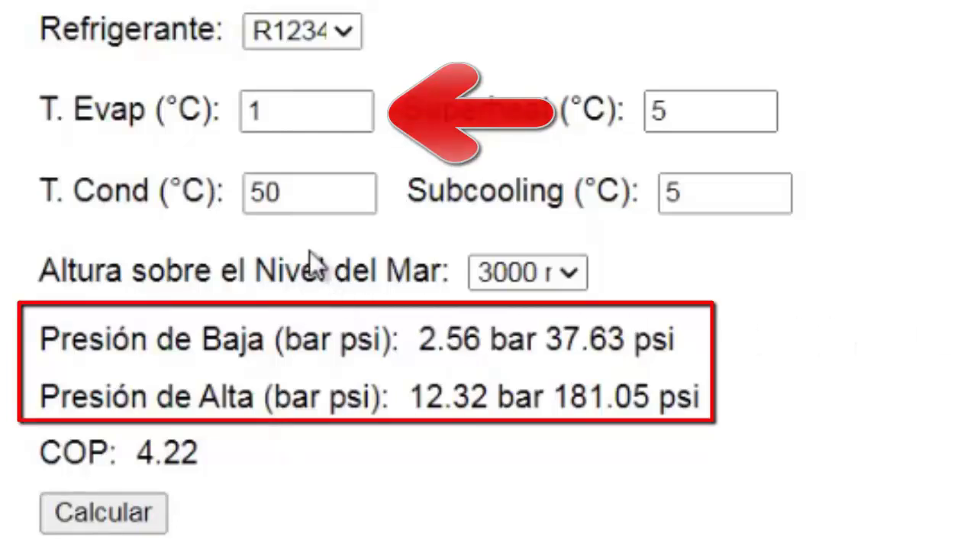
Change the condensing temperature from 50 to 55 °C and recalculate the results.
{"action": "left_click", "coordinate": [305, 202]}
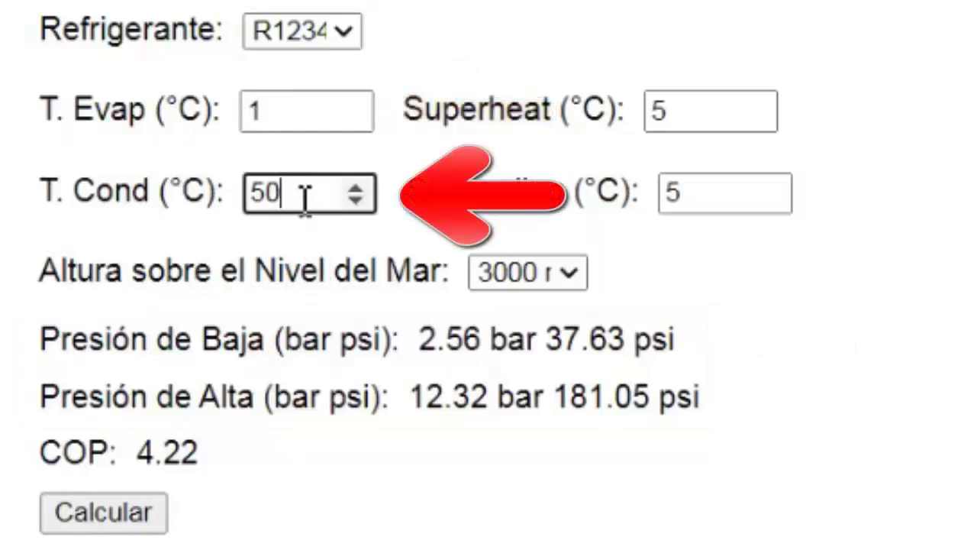
{"action": "key", "text": "BackSpace"}
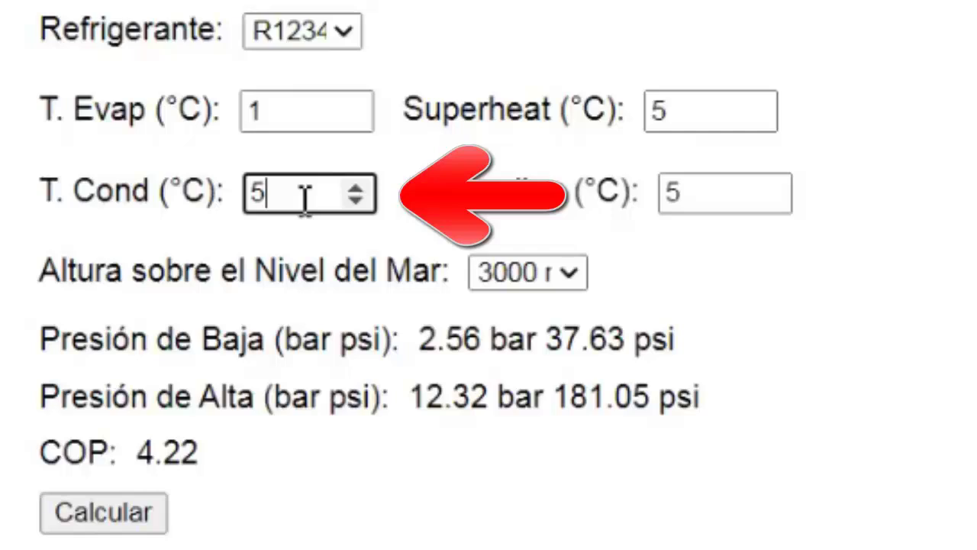
{"action": "type", "text": "5"}
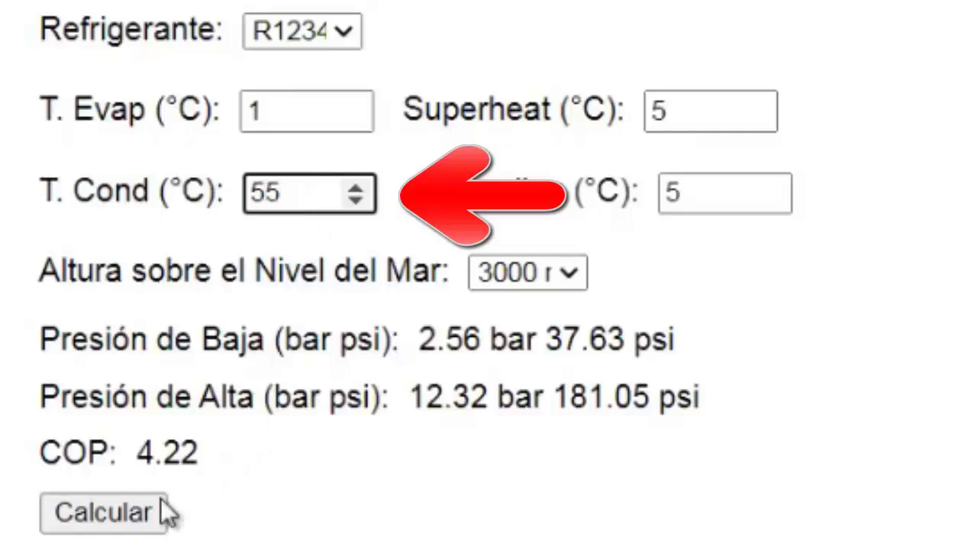
{"action": "left_click", "coordinate": [120, 527]}
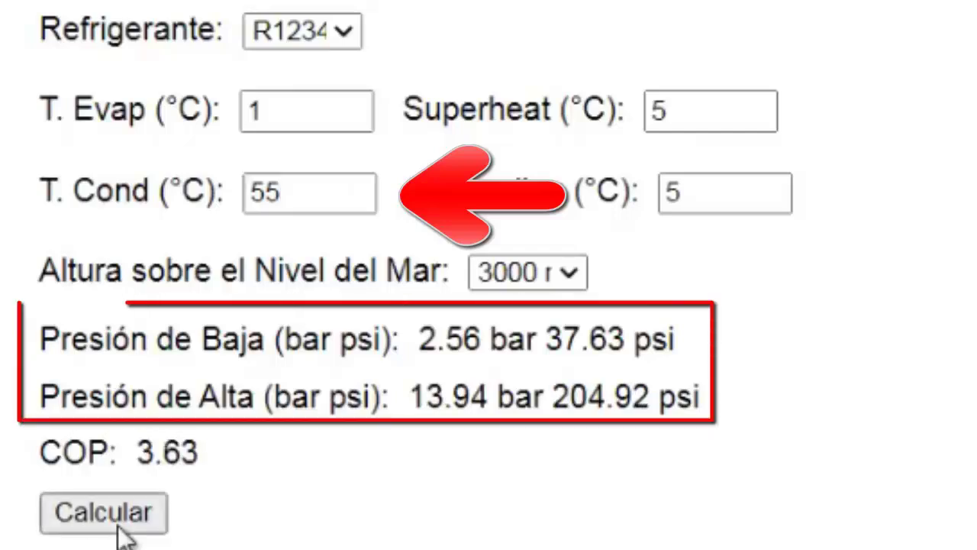